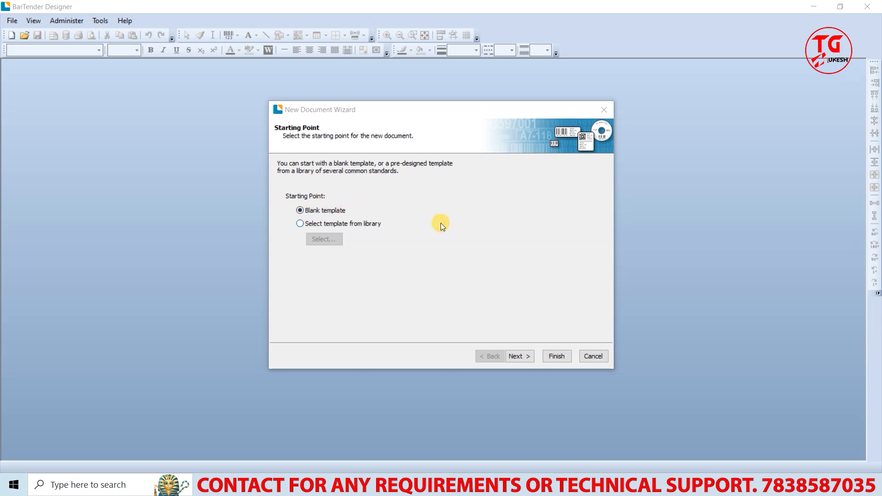
# - Start the new document from a blank template and choose the TSC TTP-244 Plus (Copy 1) printer
pyautogui.click(519, 356)
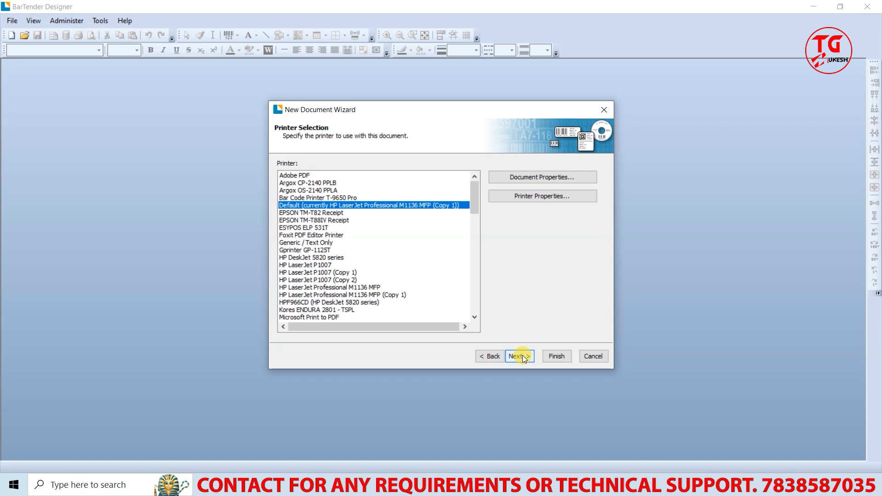
pyautogui.scroll(-5, 421, 264)
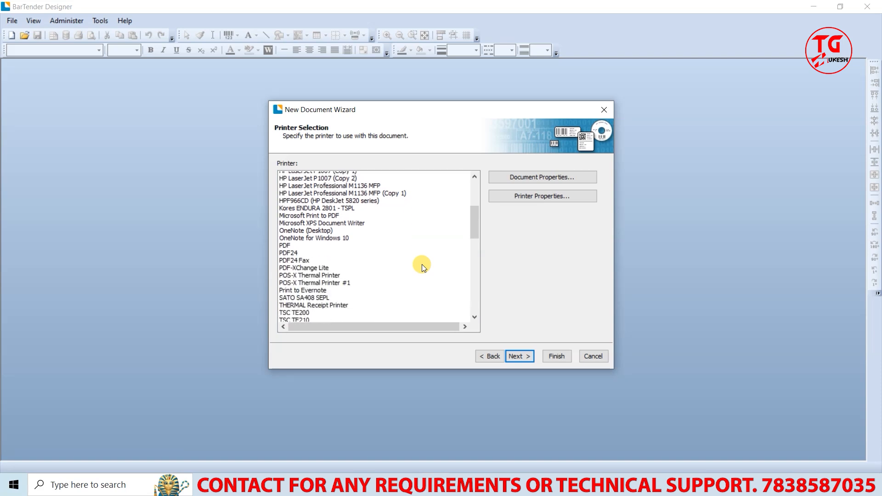
pyautogui.scroll(-3, 422, 264)
pyautogui.click(335, 287)
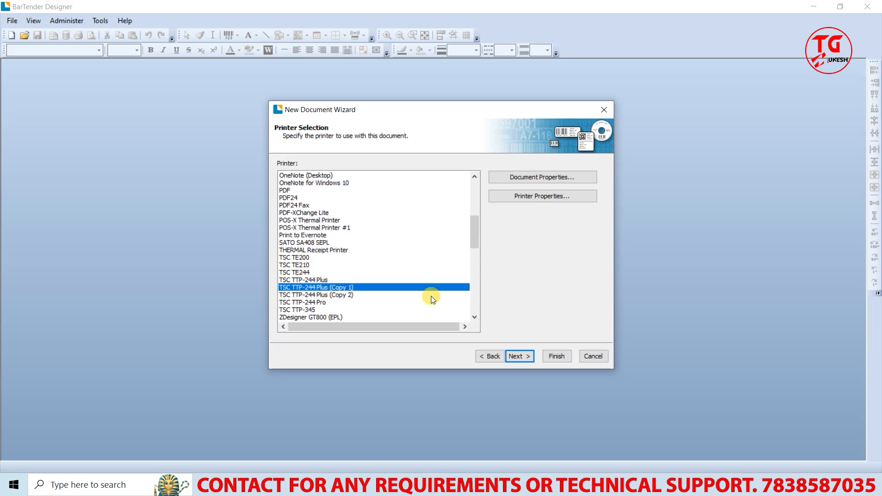
pyautogui.click(520, 360)
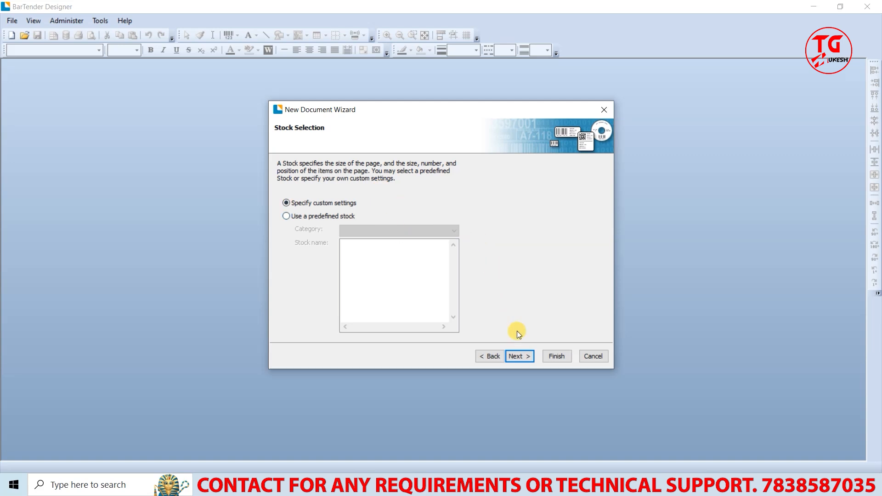
# - Specify custom stock settings with 1 row and 2 columns of items per page, keeping the unused material on the sides
pyautogui.click(518, 354)
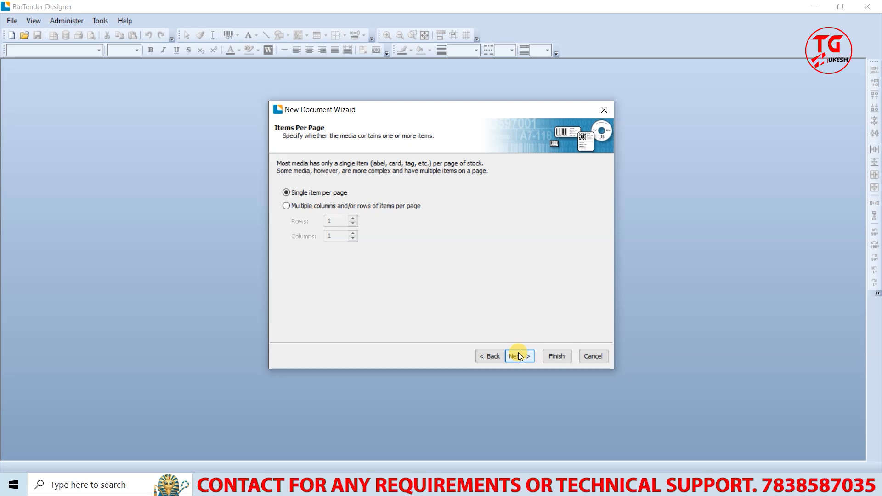
pyautogui.press('alt')
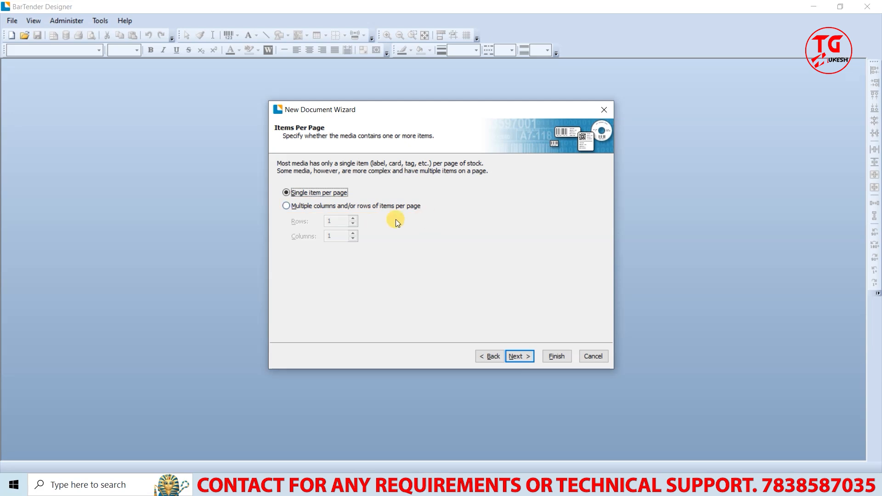
pyautogui.click(312, 206)
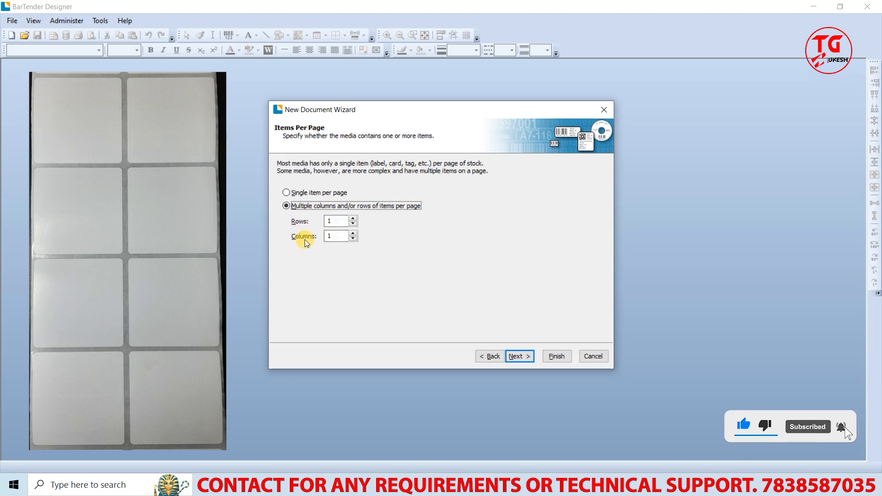
pyautogui.click(353, 234)
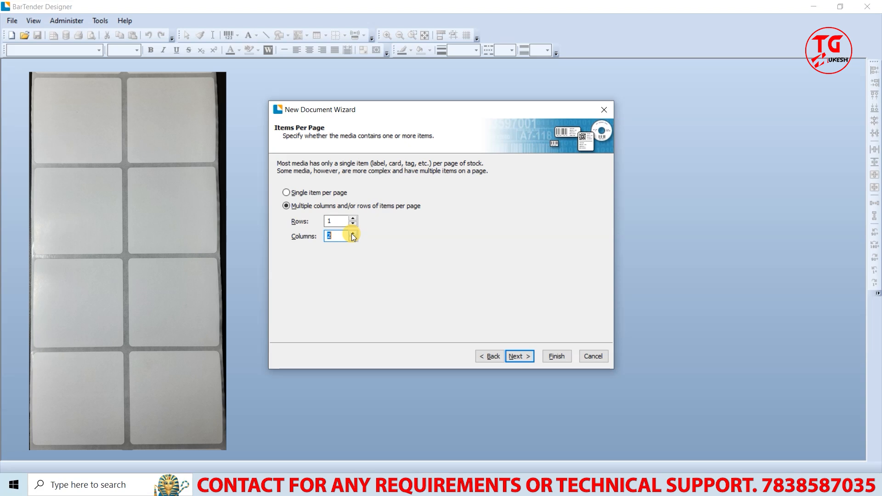
pyautogui.click(352, 233)
pyautogui.click(343, 234)
pyautogui.click(340, 233)
pyautogui.click(522, 357)
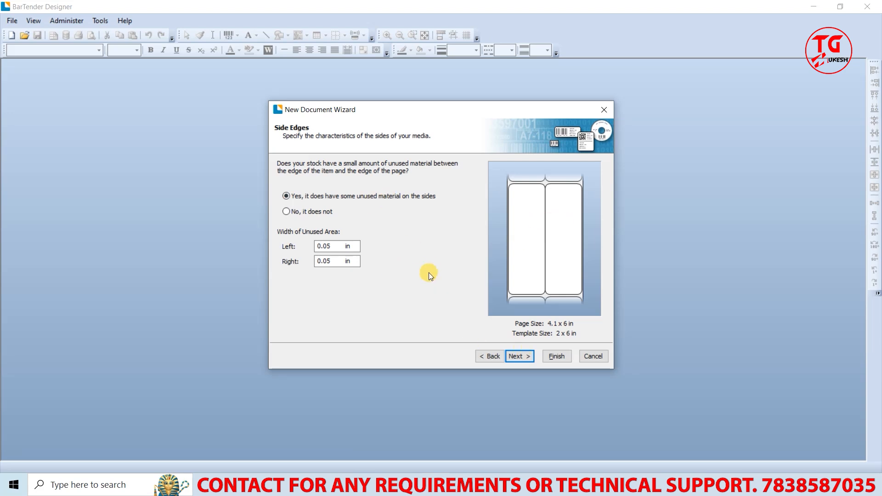
pyautogui.click(518, 356)
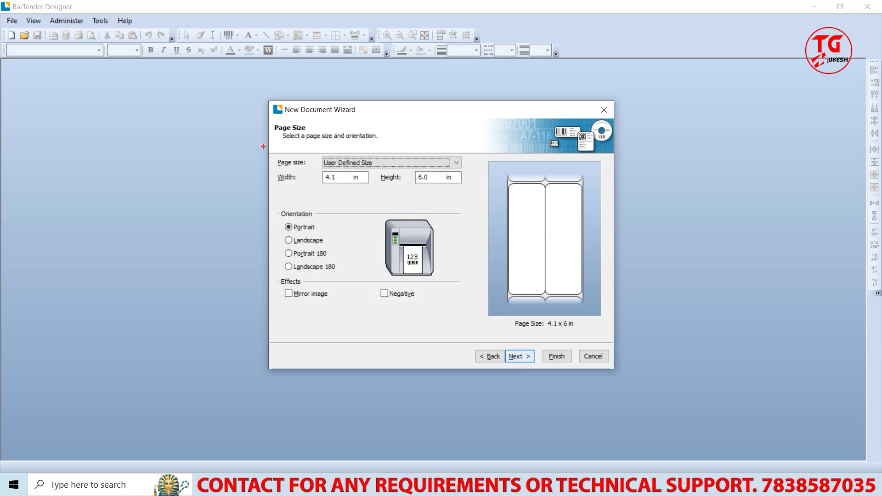
# - Set the user-defined page width to 4.2 in
pyautogui.moveTo(271, 120); pyautogui.dragTo(386, 145)
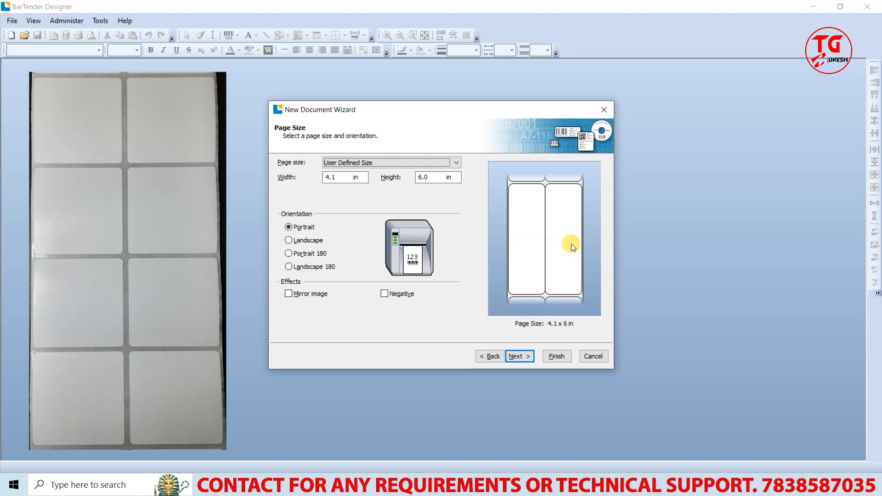
pyautogui.press('Tab')
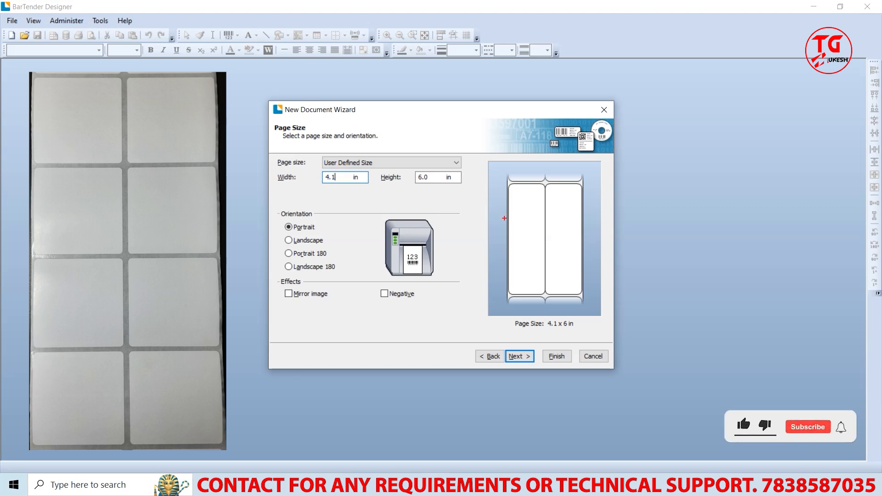
pyautogui.moveTo(501, 189); pyautogui.dragTo(515, 305)
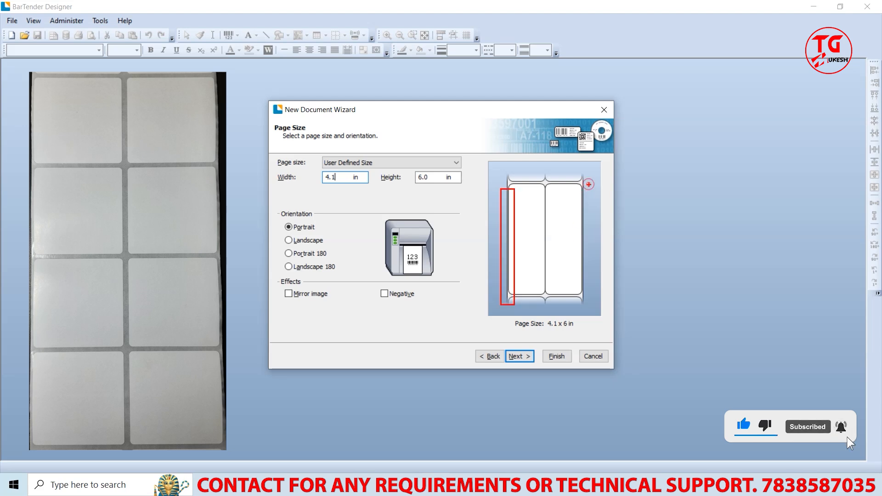
pyautogui.moveTo(588, 184); pyautogui.dragTo(577, 310)
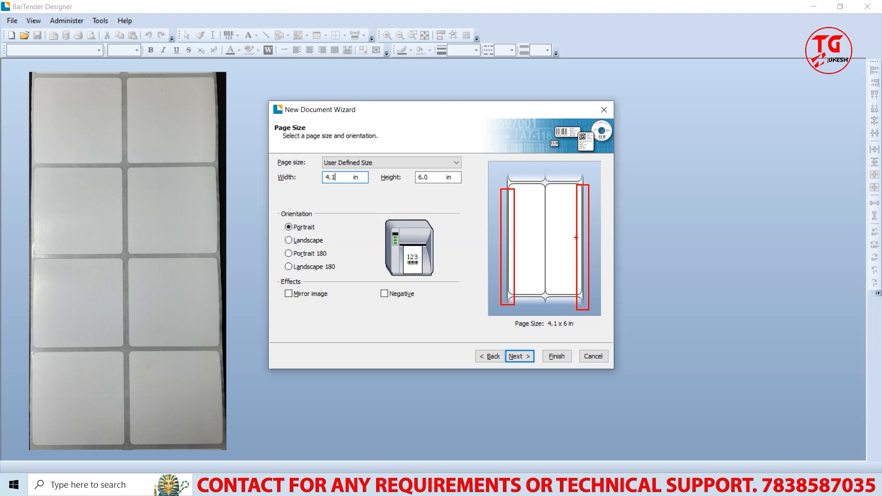
pyautogui.press('Escape')
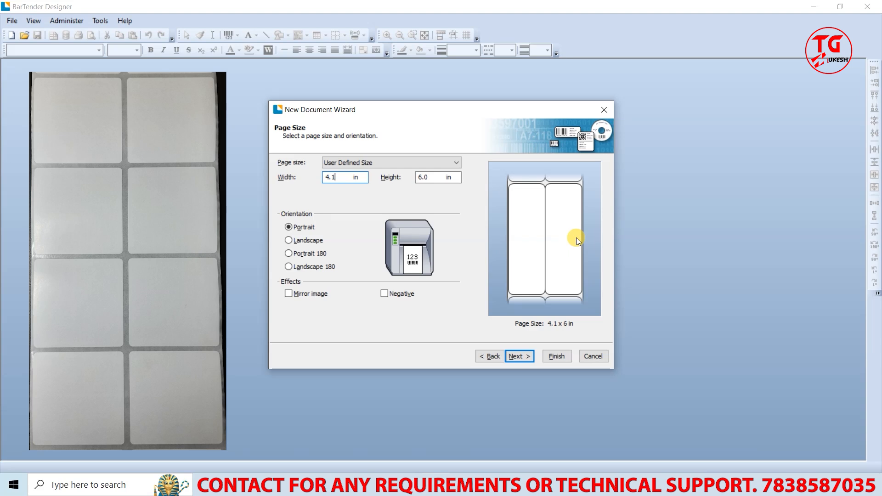
pyautogui.press('BackSpace')
pyautogui.write('2')
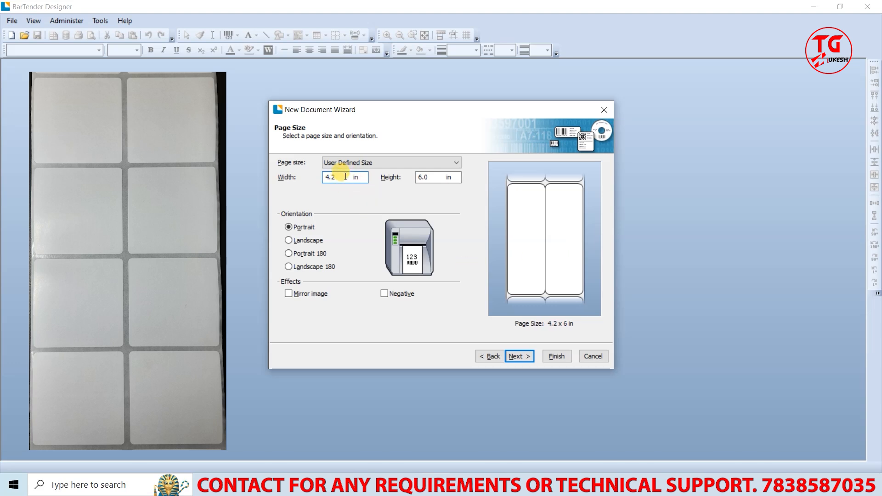
# - Set the page height to 2.0 in, keep portrait orientation, and accept the page size
pyautogui.click(436, 177)
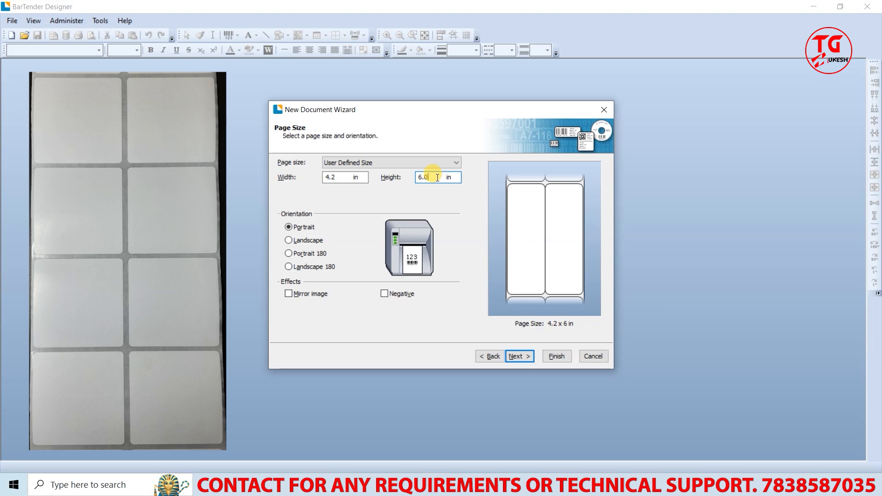
pyautogui.press('BackSpace')
pyautogui.press('BackSpace')
pyautogui.press('BackSpace')
pyautogui.write('2')
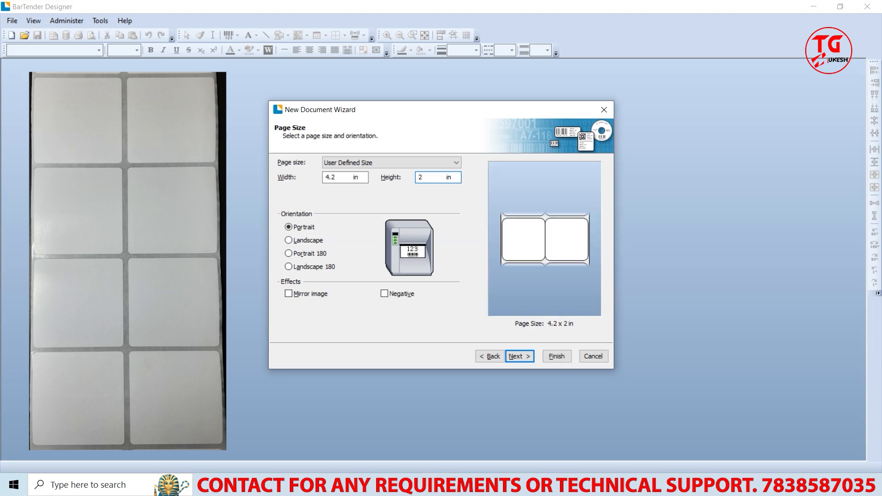
pyautogui.write('.0')
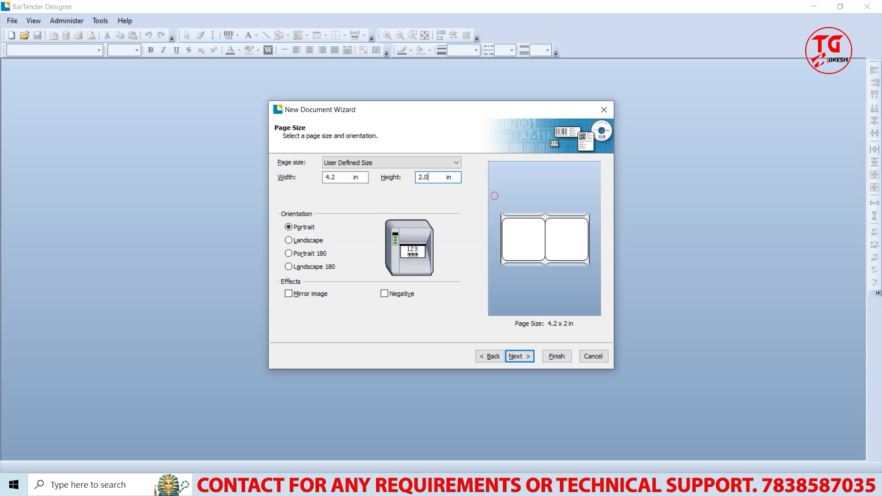
pyautogui.moveTo(494, 197)
pyautogui.mouseDown()
pyautogui.moveTo(547, 255)
pyautogui.moveTo(598, 285)
pyautogui.mouseUp()
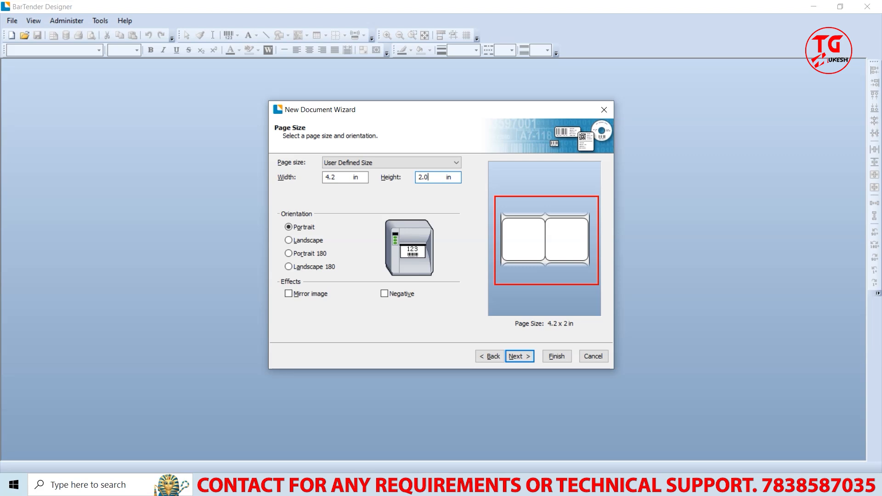
pyautogui.click(600, 285)
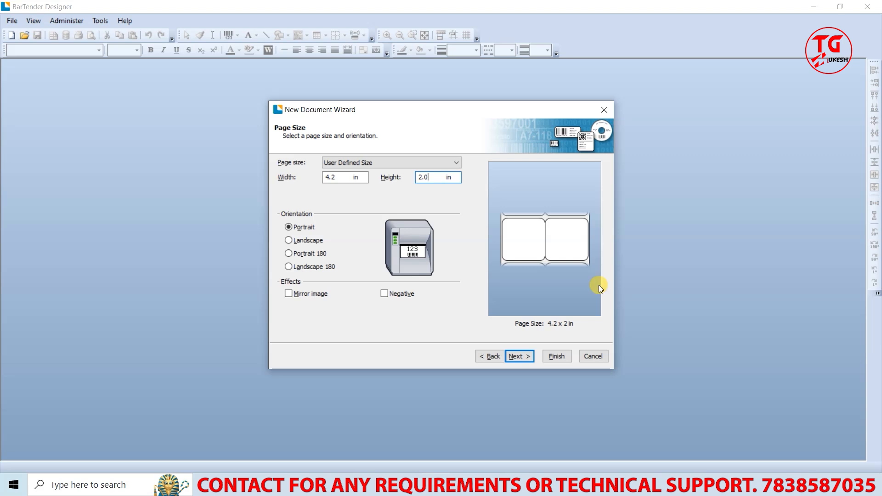
pyautogui.click(521, 357)
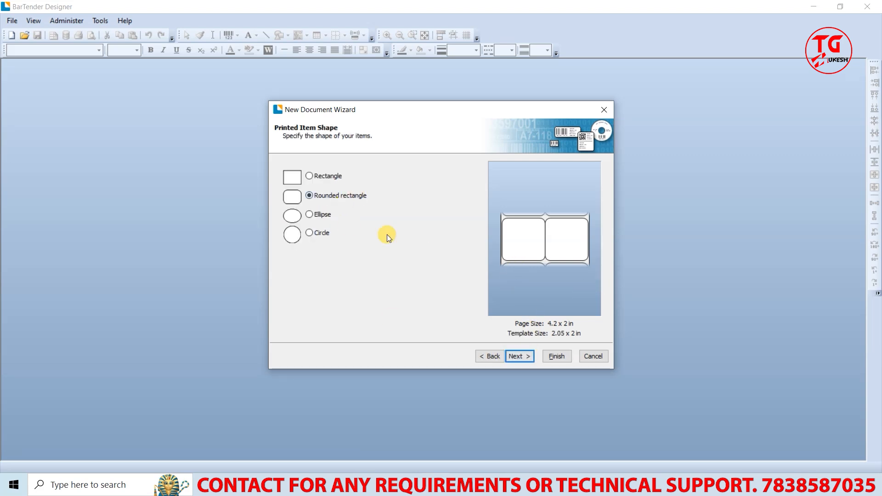
# - Keep the rounded rectangle item shape and manually set the horizontal gap between the labels to 0.12 in
pyautogui.click(524, 356)
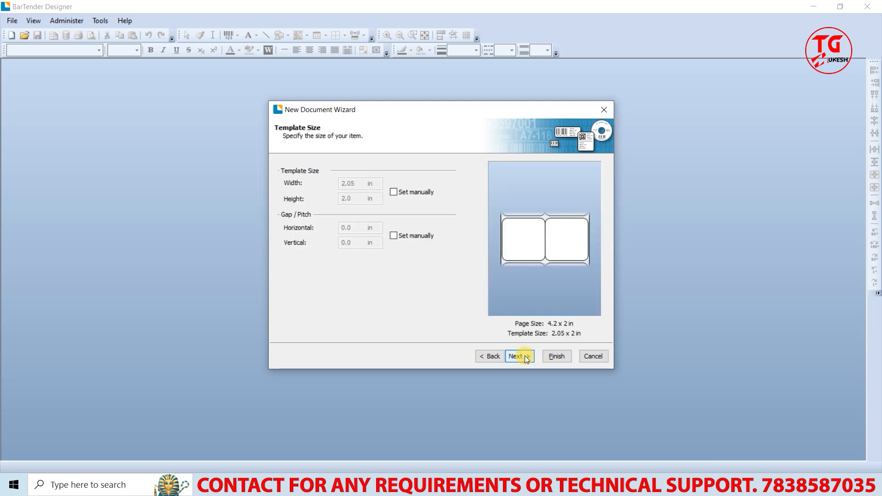
pyautogui.hotkey('alt', '2')
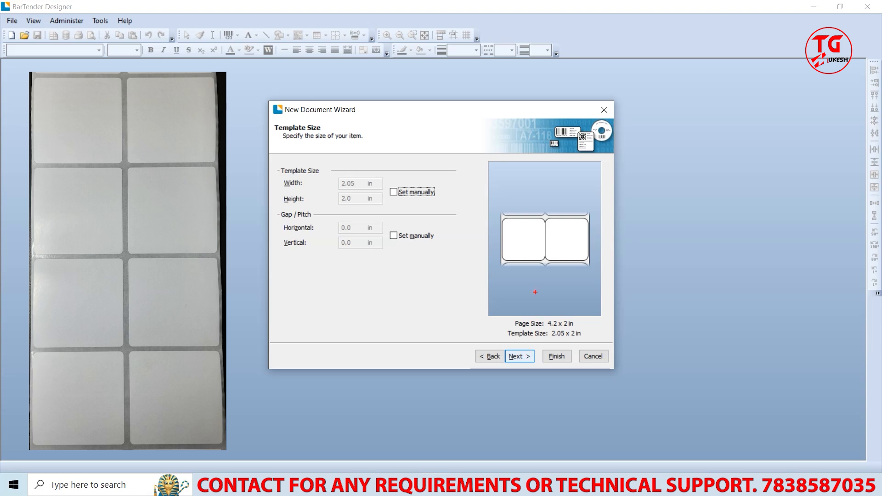
pyautogui.moveTo(536, 215); pyautogui.dragTo(554, 271)
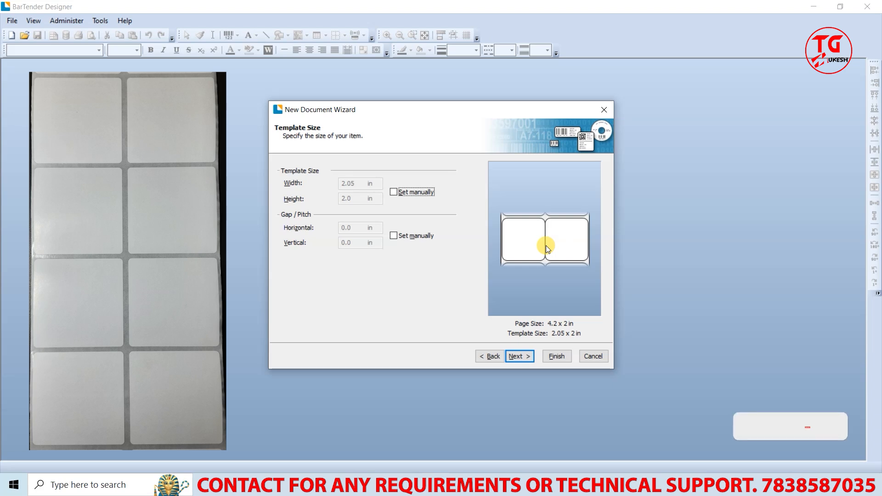
pyautogui.click(393, 236)
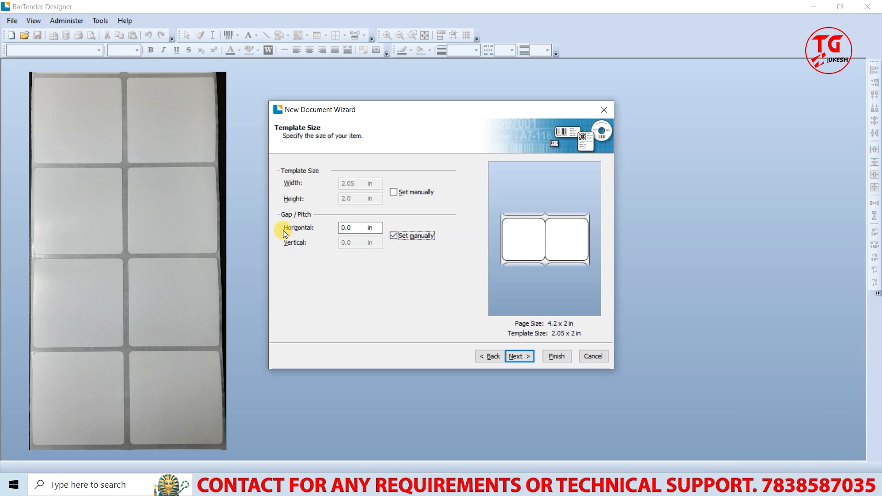
pyautogui.click(358, 227)
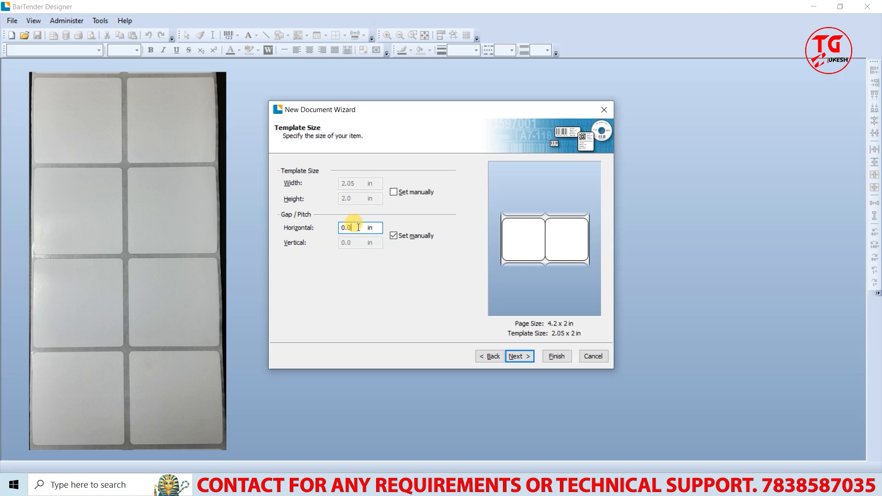
pyautogui.hotkey('shift', 'Left')
pyautogui.write('12')
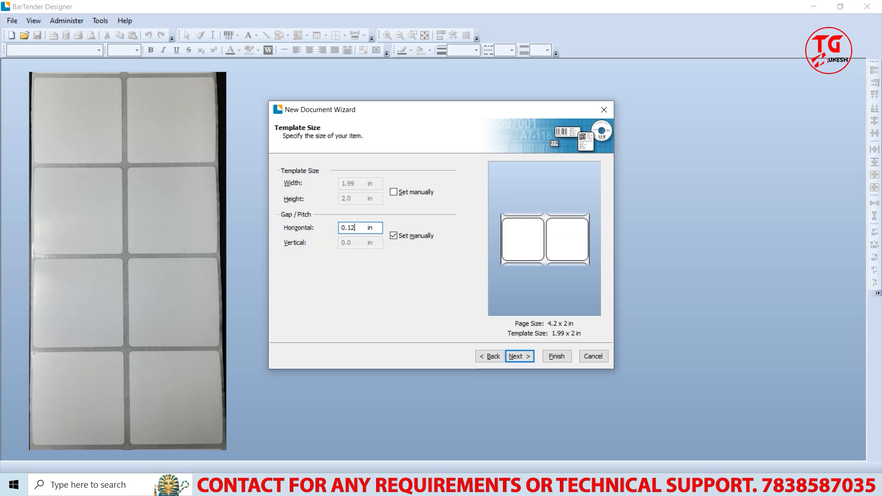
pyautogui.click(359, 229)
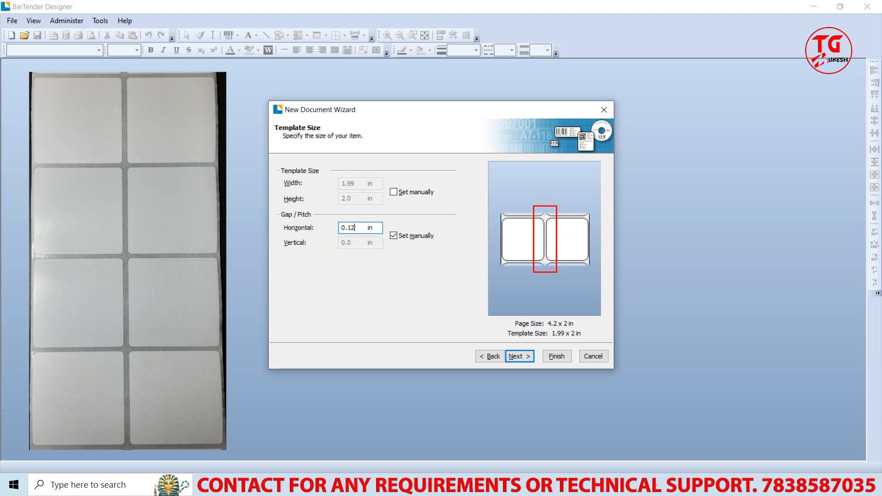
pyautogui.press('Escape')
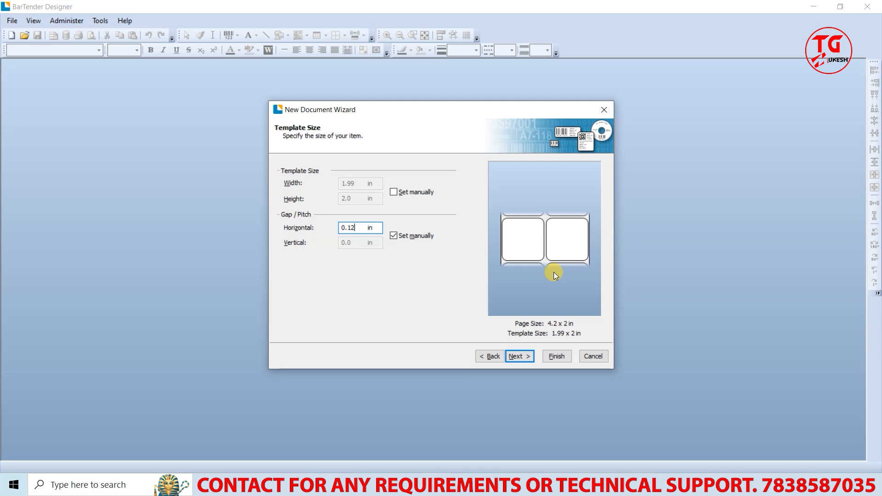
# - Return to the page size settings, set the page width to 4 in, and accept it
pyautogui.click(497, 358)
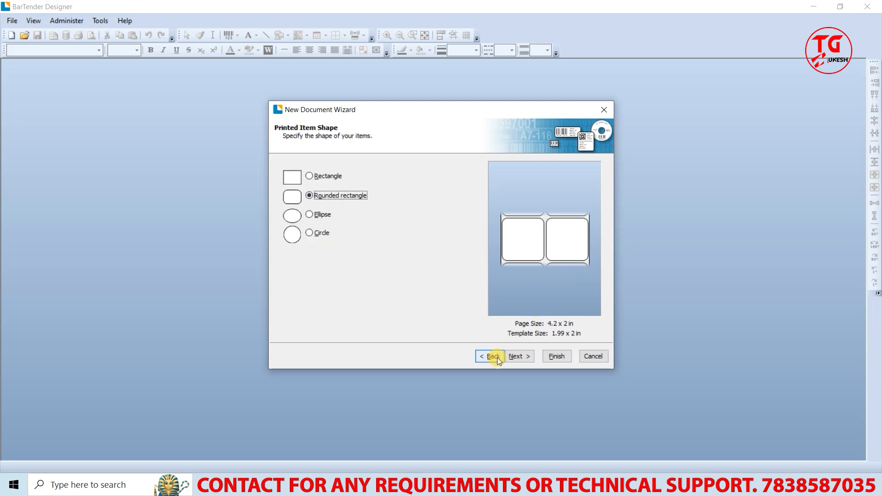
pyautogui.click(497, 358)
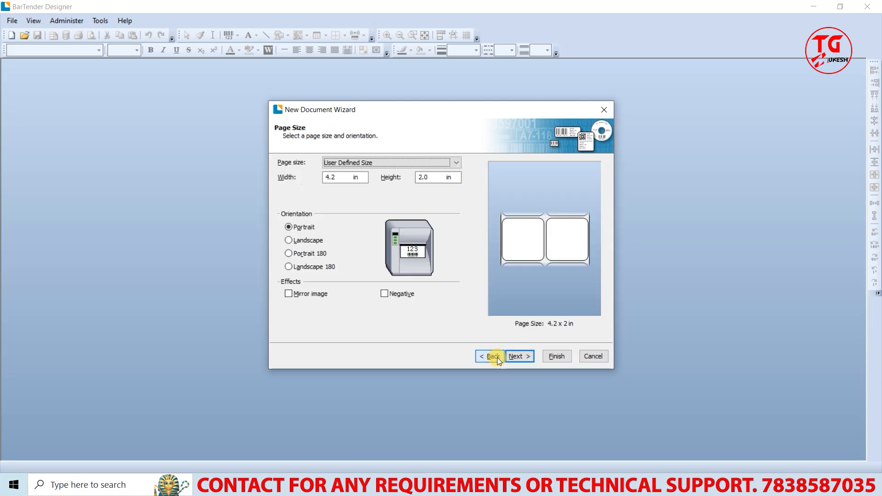
pyautogui.click(339, 179)
pyautogui.click(339, 179)
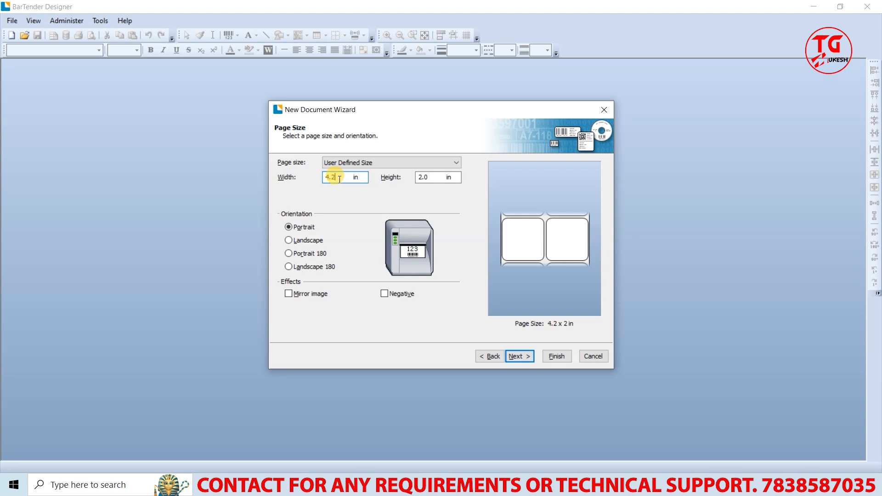
pyautogui.press('BackSpace')
pyautogui.press('BackSpace')
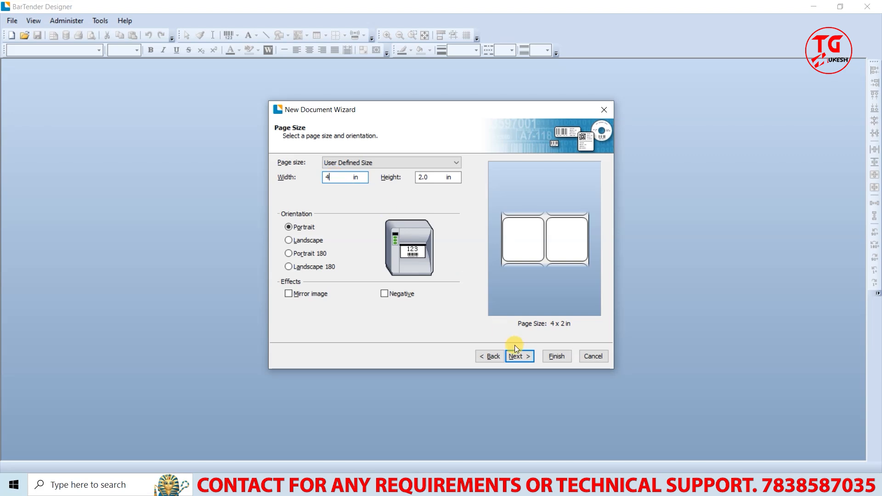
pyautogui.click(520, 356)
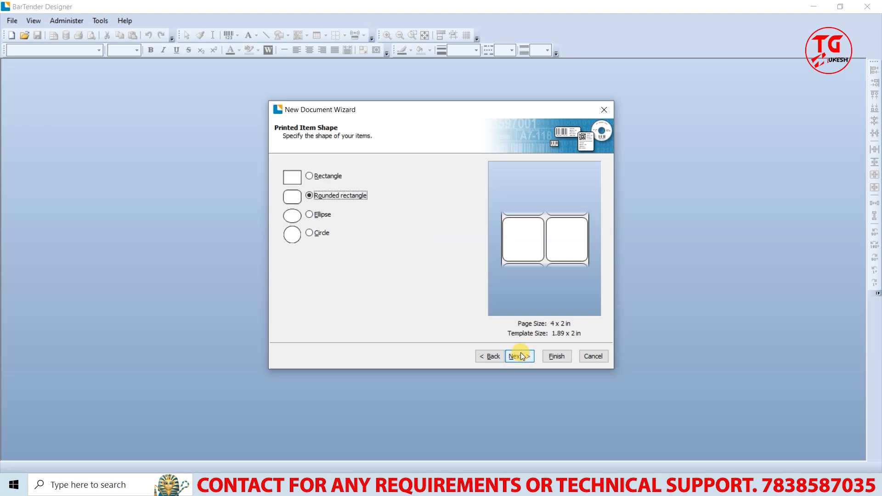
# - Keep the rounded rectangle item shape and turn off the manual gap setting for the template size
pyautogui.click(521, 356)
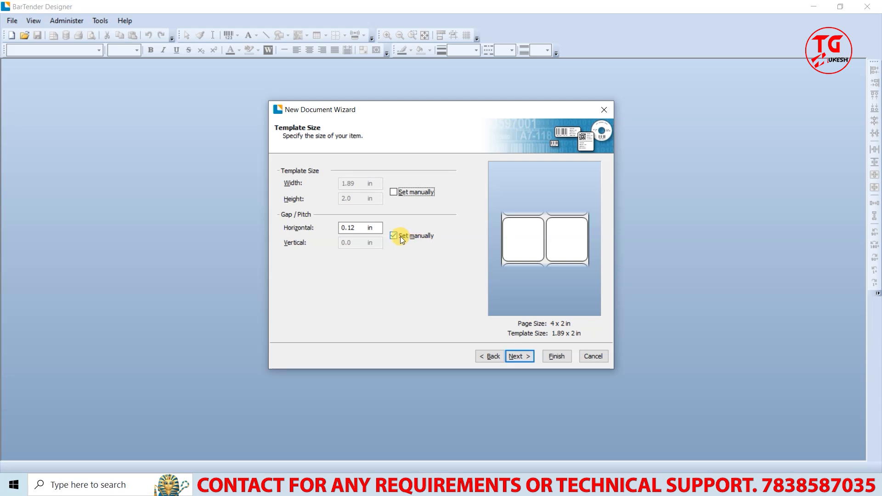
pyautogui.click(397, 235)
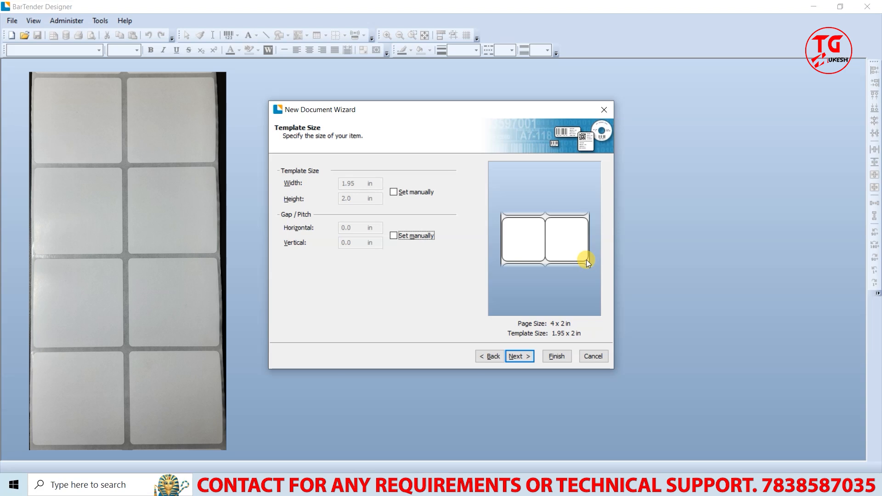
# - Return to the page size settings, set the page width to 4.2 in, and accept it
pyautogui.click(489, 356)
pyautogui.click(490, 356)
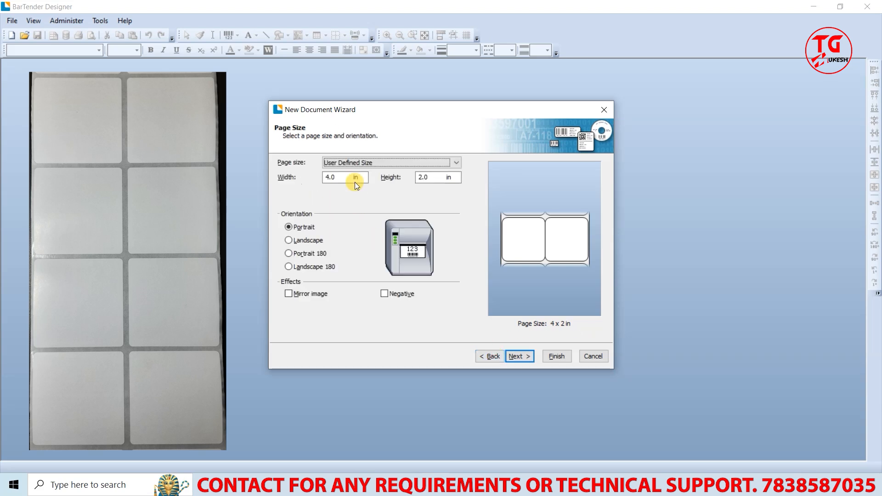
pyautogui.click(349, 179)
pyautogui.write('2')
pyautogui.click(520, 357)
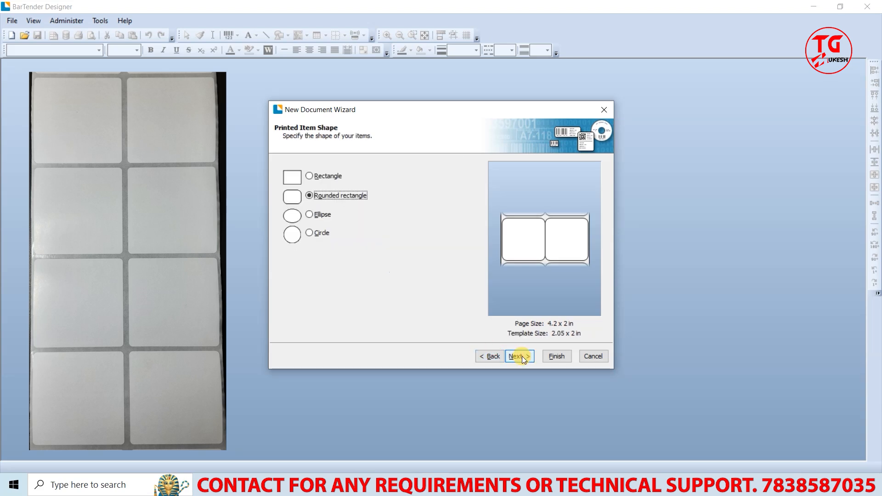
# - Keep the rounded rectangle shape, manually set the horizontal gap between labels to 0.12 in, and accept the template size
pyautogui.click(522, 356)
pyautogui.click(393, 236)
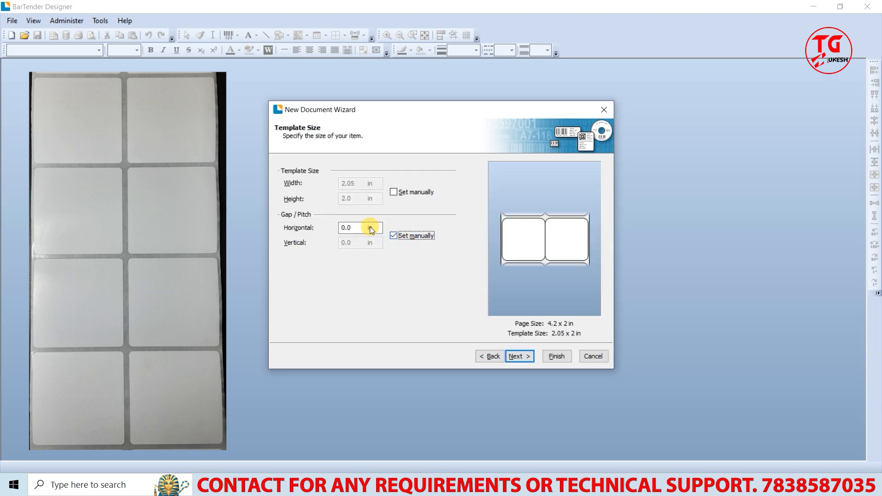
pyautogui.click(361, 227)
pyautogui.press('BackSpace')
pyautogui.write('12')
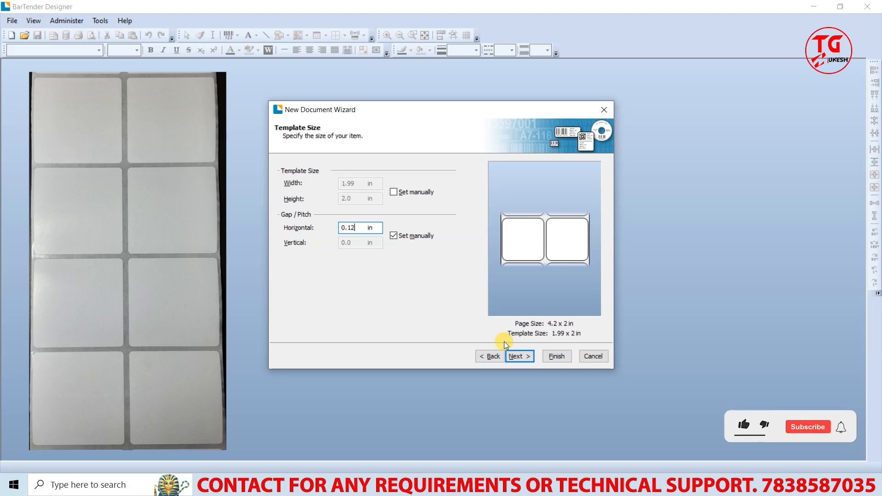
pyautogui.click(520, 355)
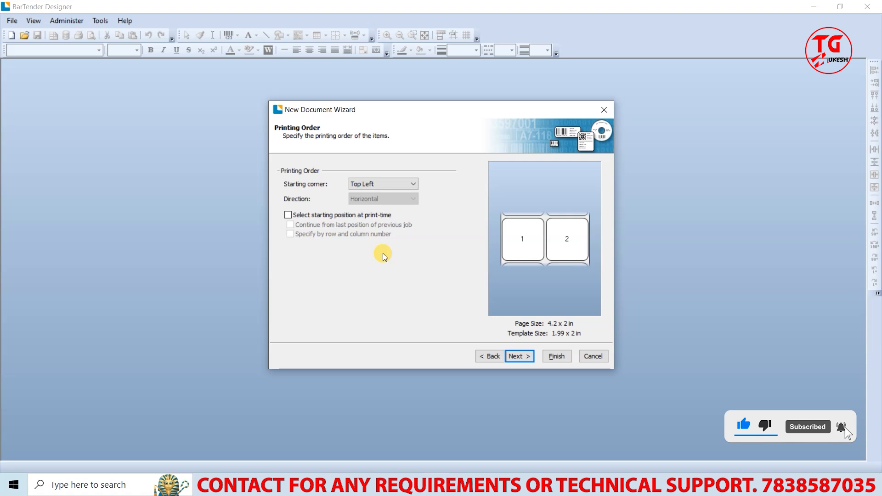
# - Accept the printing order starting at Top Left and continue without any template background features
pyautogui.click(519, 356)
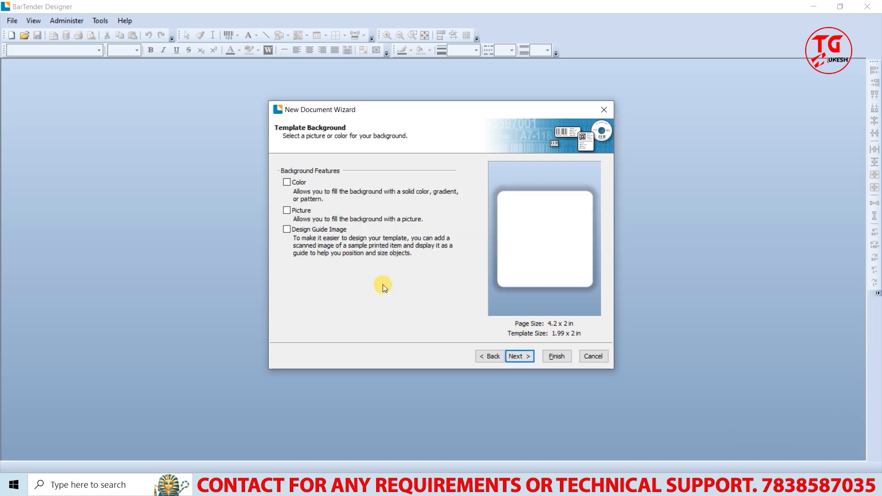
pyautogui.click(519, 355)
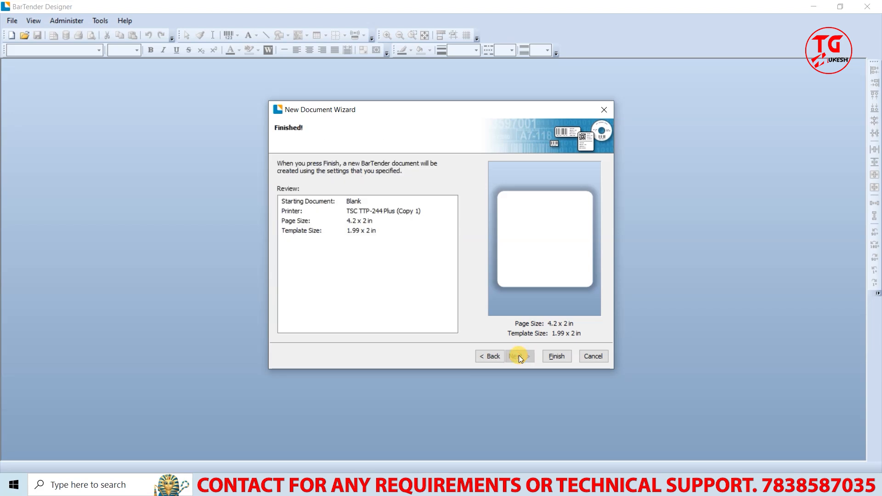
pyautogui.hotkey('ctrl', '2')
pyautogui.moveTo(270, 121); pyautogui.dragTo(308, 136)
pyautogui.moveTo(273, 184); pyautogui.dragTo(376, 206)
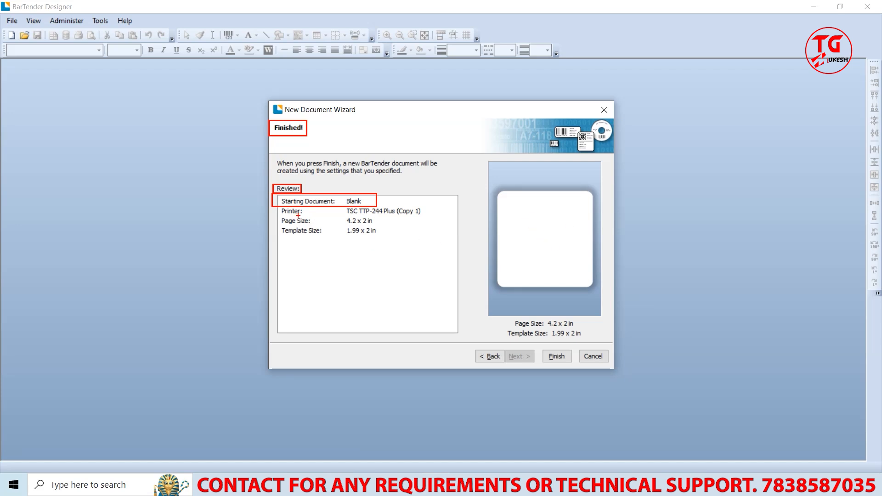
pyautogui.moveTo(272, 204)
pyautogui.mouseDown()
pyautogui.moveTo(318, 217)
pyautogui.moveTo(421, 216)
pyautogui.moveTo(274, 205)
pyautogui.mouseUp()
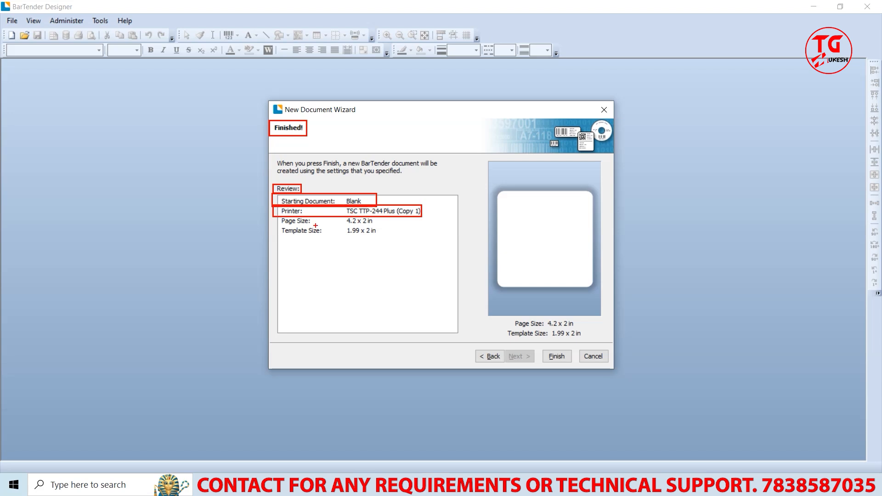
pyautogui.moveTo(272, 217)
pyautogui.mouseDown()
pyautogui.moveTo(344, 224)
pyautogui.moveTo(273, 219)
pyautogui.mouseUp()
pyautogui.moveTo(384, 223); pyautogui.dragTo(394, 226)
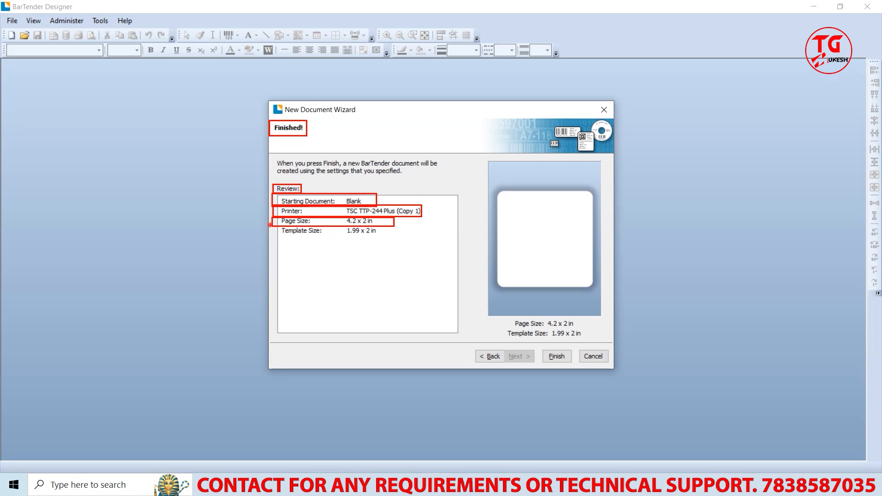
pyautogui.moveTo(270, 226); pyautogui.dragTo(395, 235)
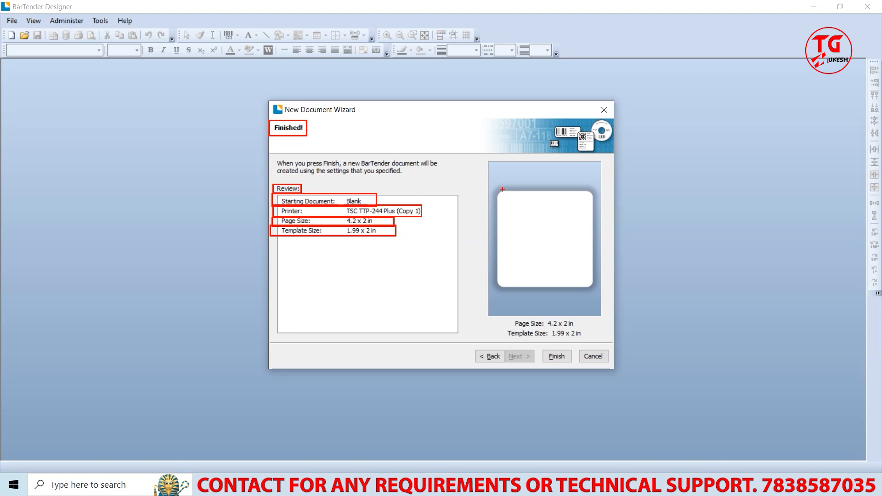
pyautogui.moveTo(492, 177)
pyautogui.mouseDown()
pyautogui.moveTo(517, 216)
pyautogui.moveTo(598, 294)
pyautogui.mouseUp()
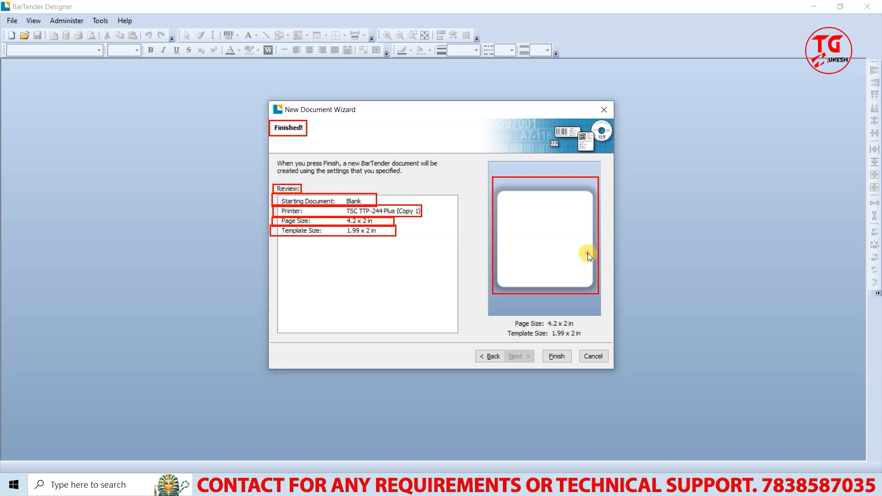
# - Finish the wizard to create the blank label document and save it in BarTender Files as 2inX2inX2UPS W-GAP
pyautogui.click(559, 355)
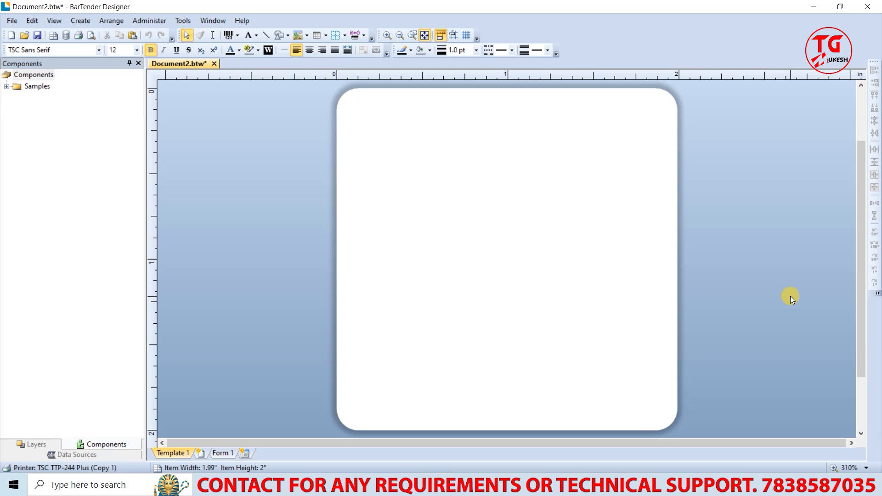
pyautogui.click(13, 22)
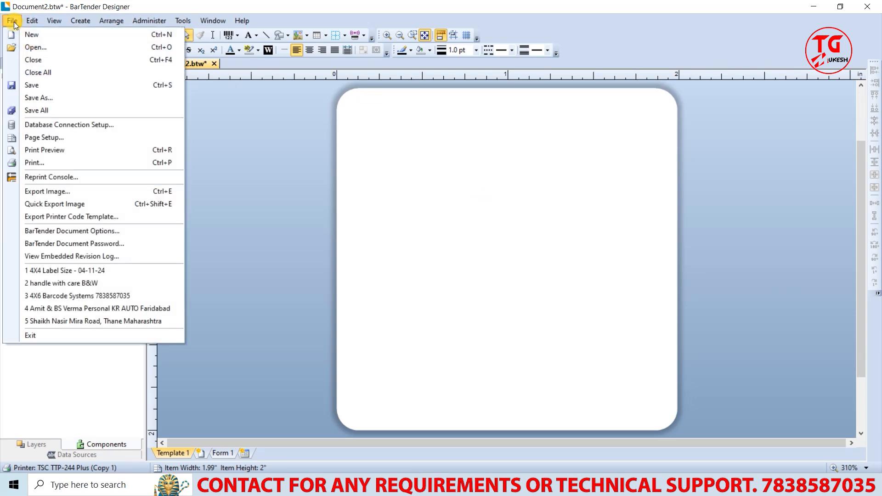
pyautogui.click(42, 85)
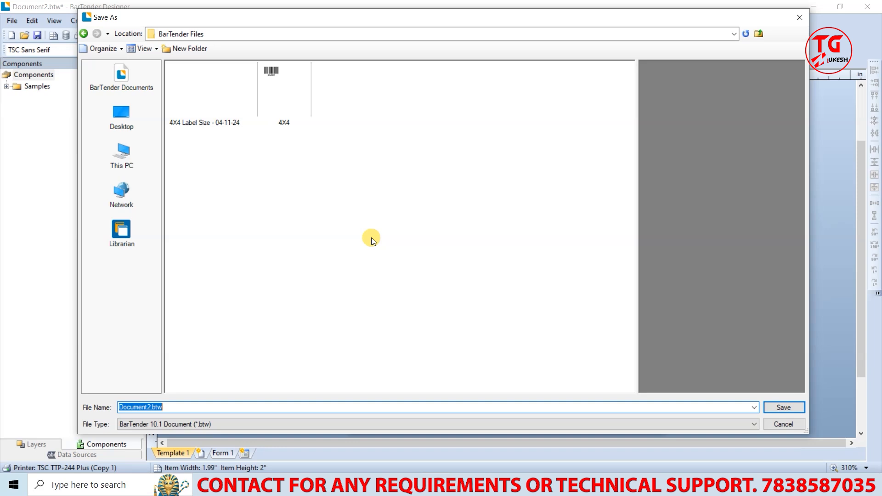
pyautogui.write('2inX2inX2UPS W-GAP')
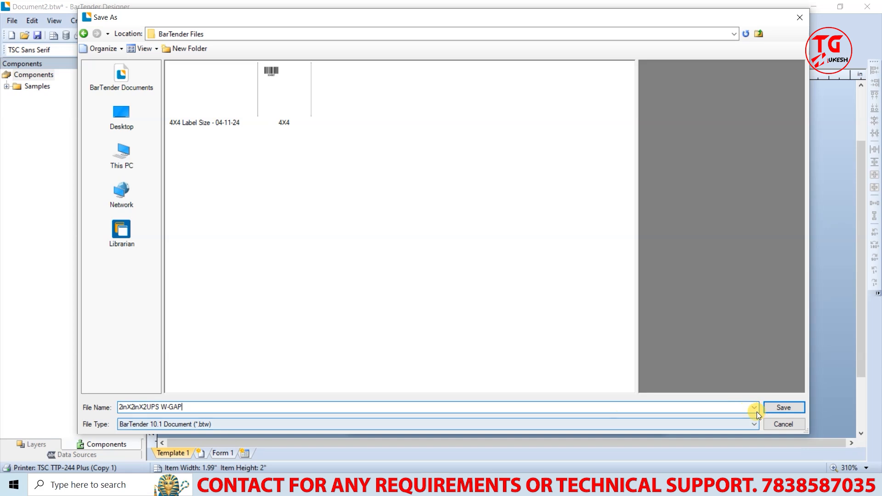
pyautogui.click(770, 409)
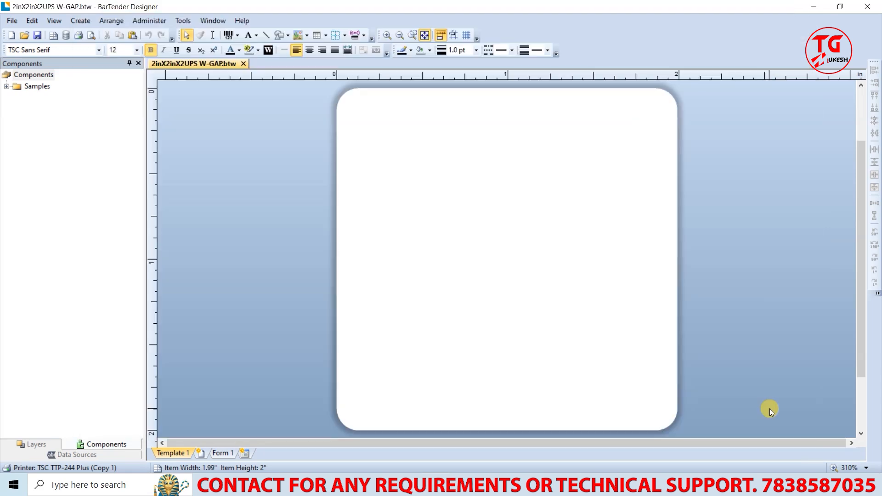